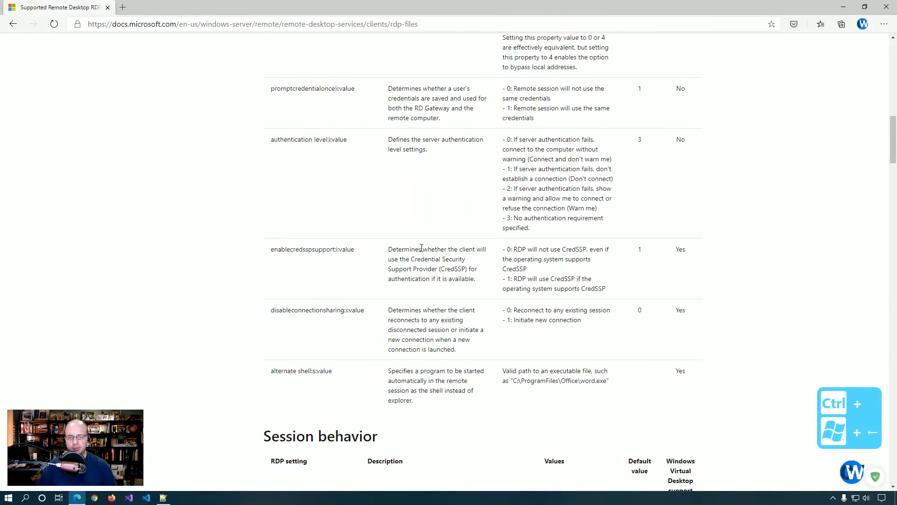
Switch to the RDP file showing the AzureAD username, enablecredsspsupport:i:0 and authentication level:i:2.
key("alt+Tab")
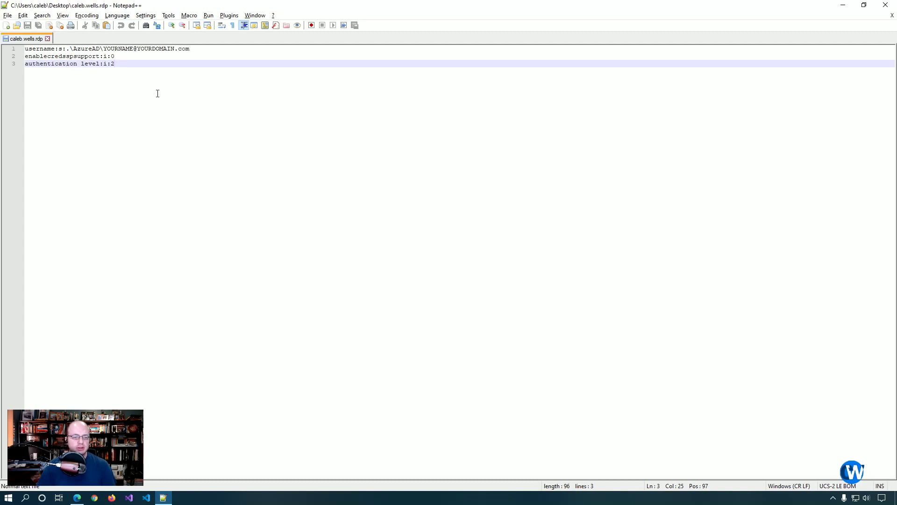
Compare the RDP file against the RDP settings documentation in Edge.
key("alt+Tab")
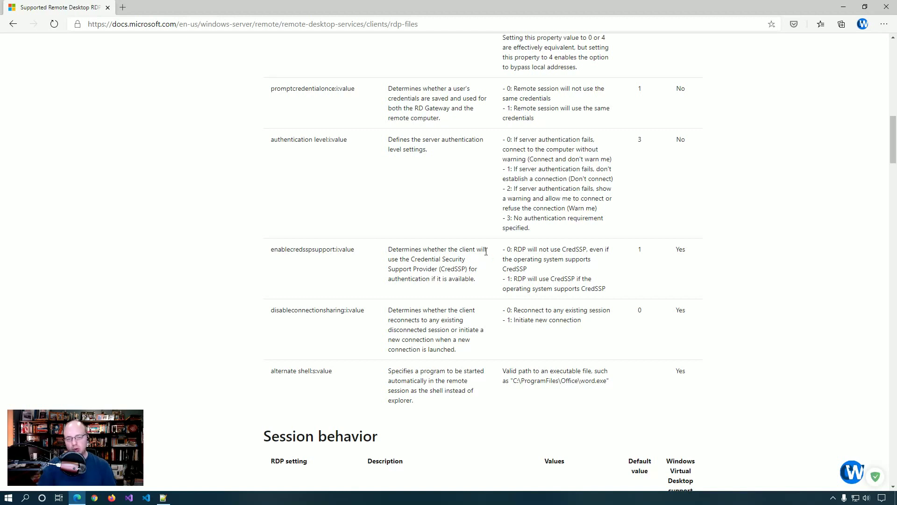
key("alt+Tab")
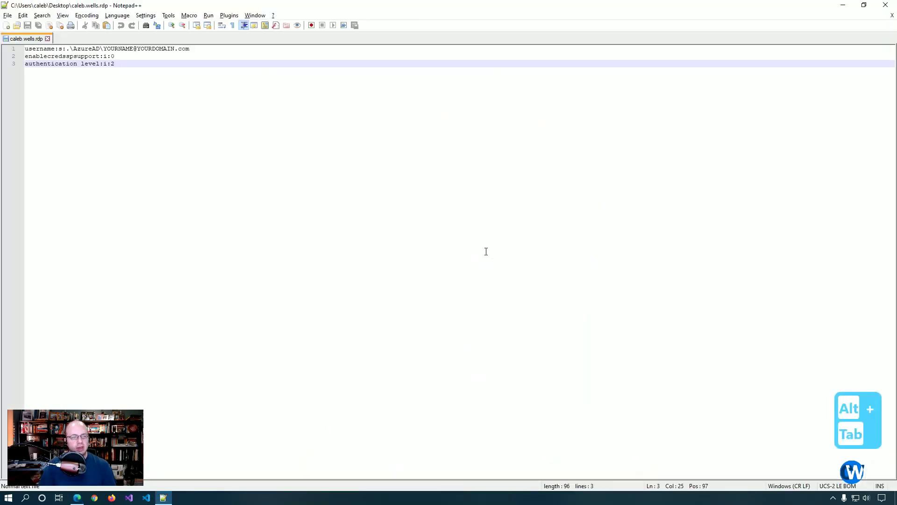
key("alt+Tab")
Find 'authentication leve' on the RDP settings page to view the authentication level options.
key("ctrl+f")
type("autn")
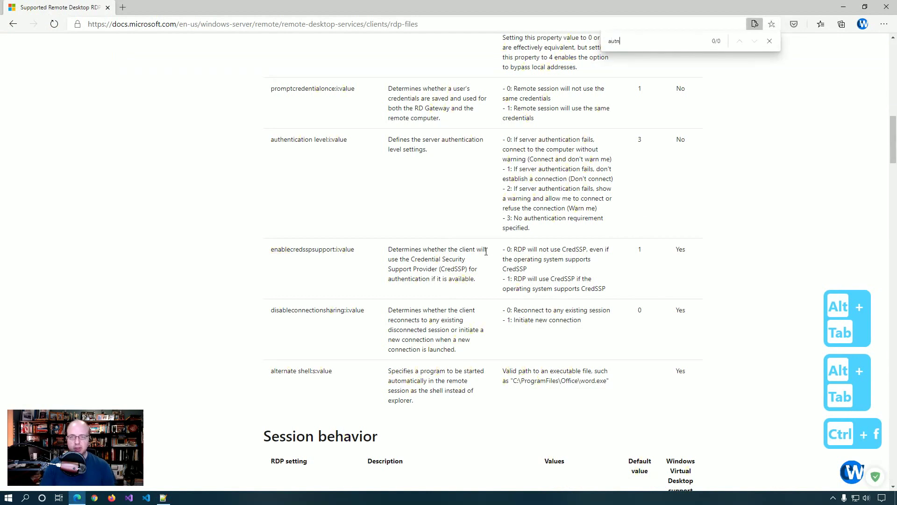
type("ent")
key("BackSpace")
key("BackSpace")
key("BackSpace")
key("BackSpace")
type("hentic")
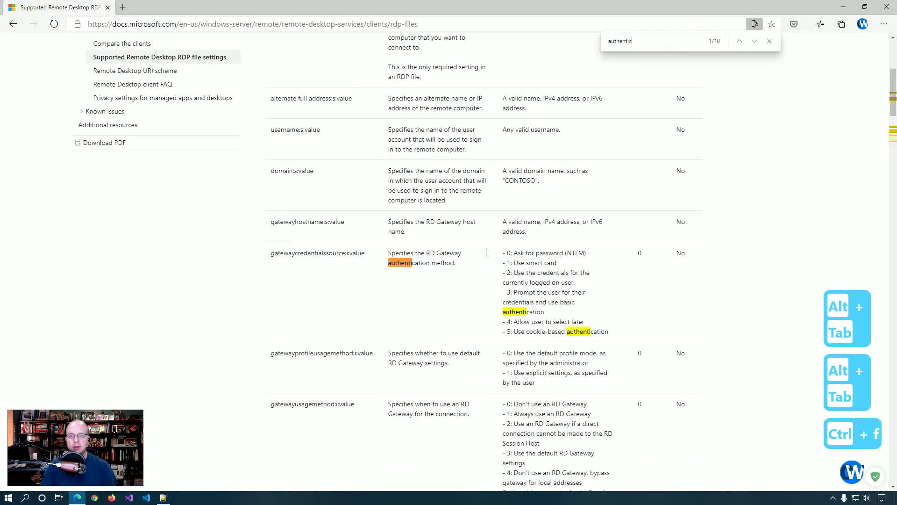
type("ation leve")
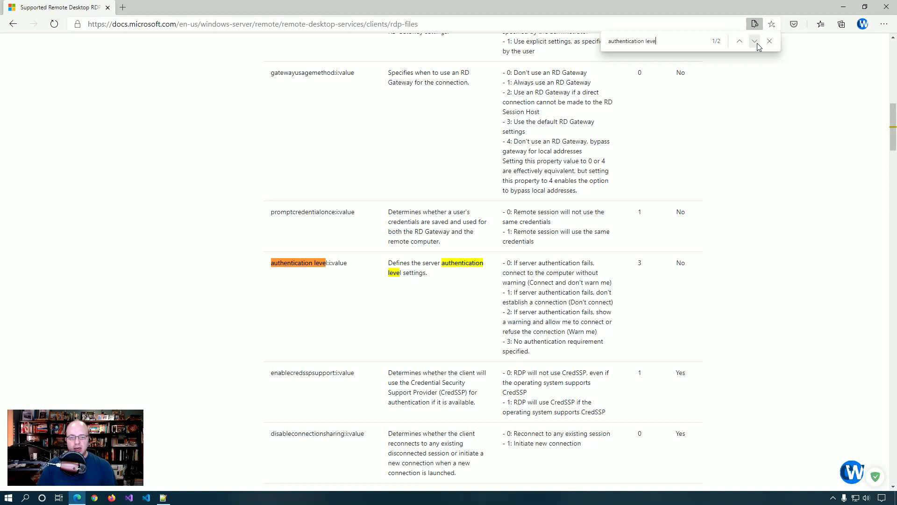
left_click(769, 41)
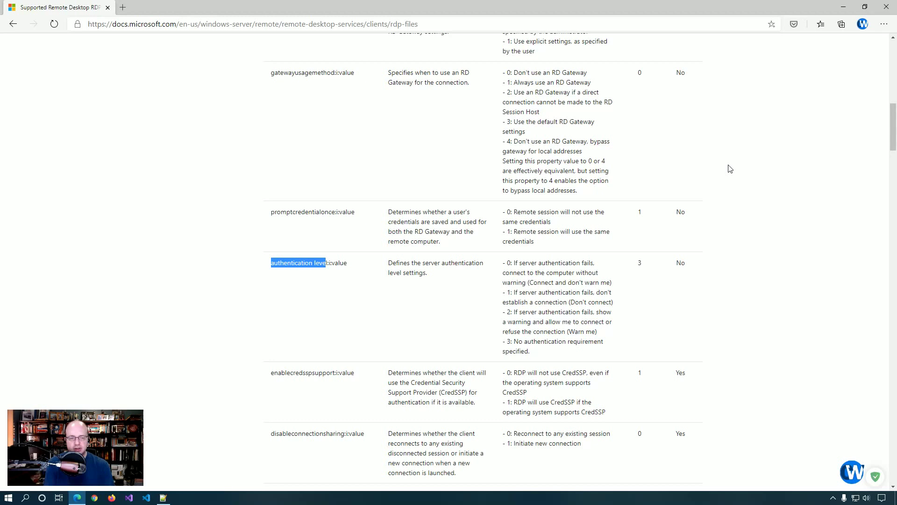
key("alt+Tab")
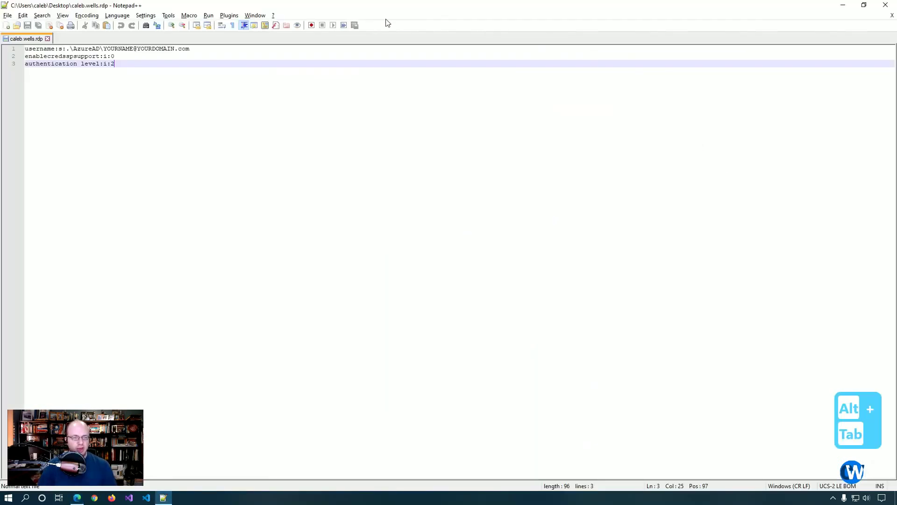
left_click_drag(107, 48, 220, 46)
key("BackSpace")
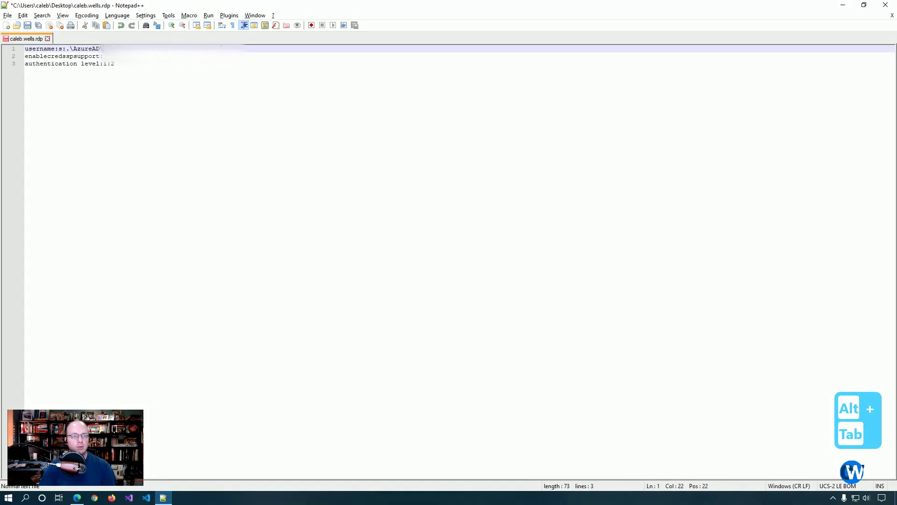
key("ctrl+v")
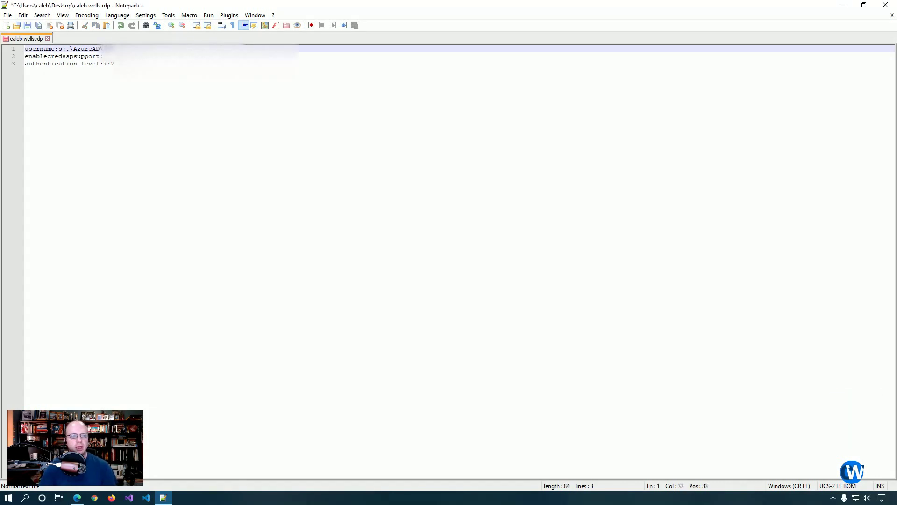
type("wellscom")
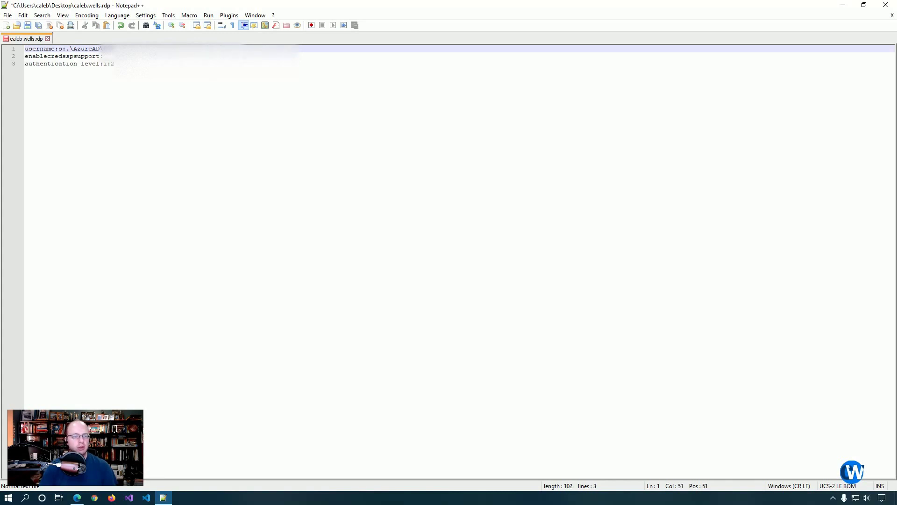
key("ctrl+s")
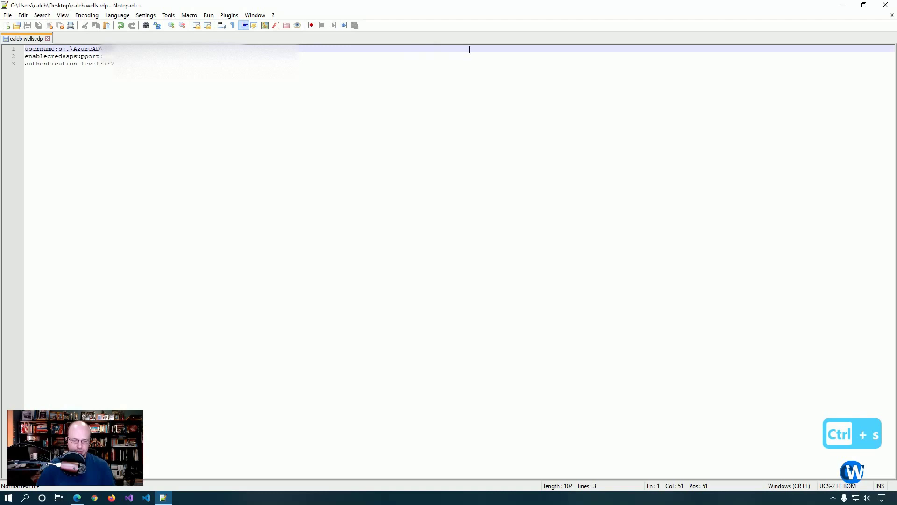
Open the RDP file from the desktop in Remote Desktop Connection.
key("super+d")
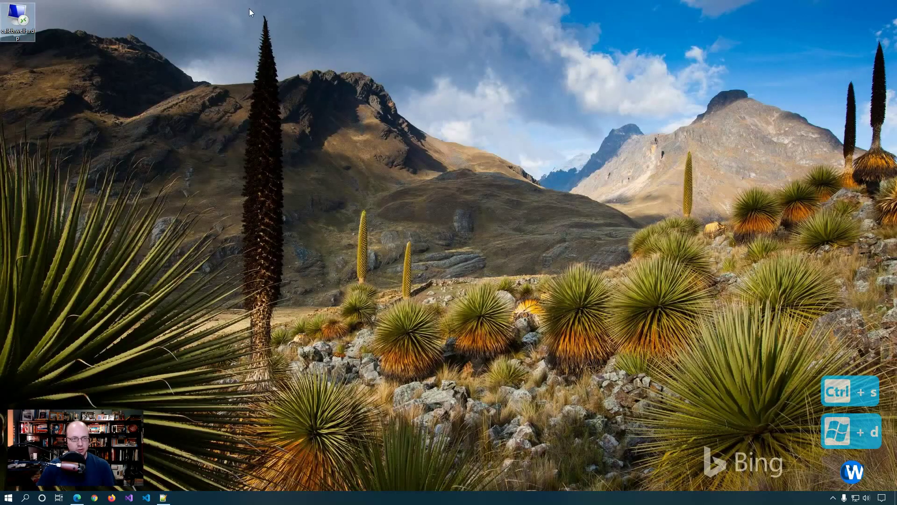
left_click(15, 24)
double_click(15, 25)
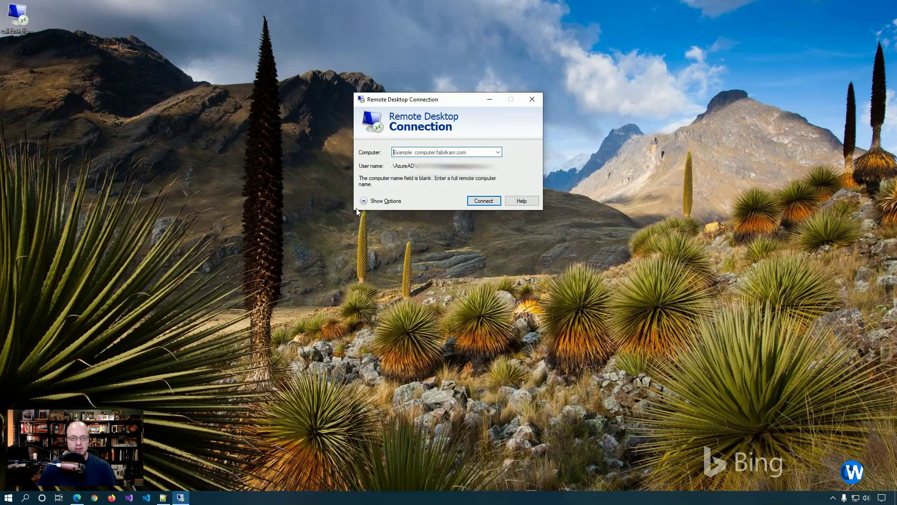
Set the computer name to advocate and review the full-screen Display settings.
left_click(374, 202)
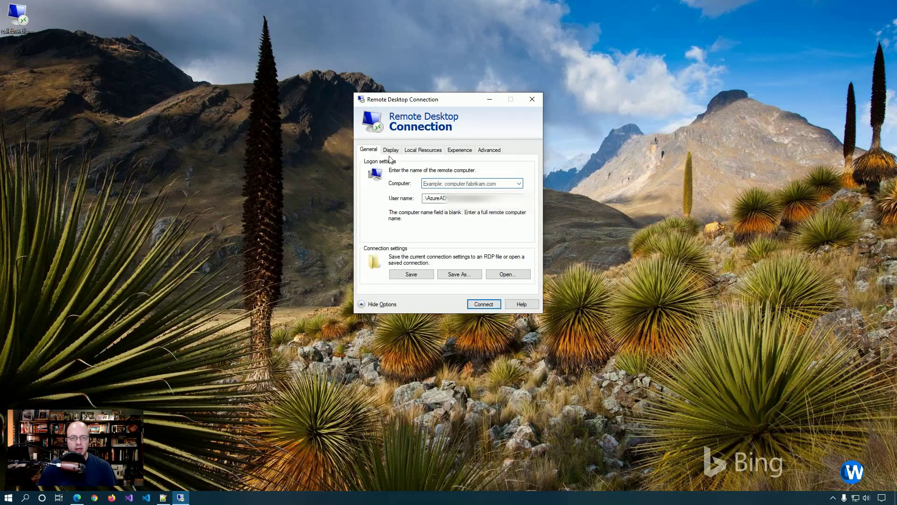
type("ad")
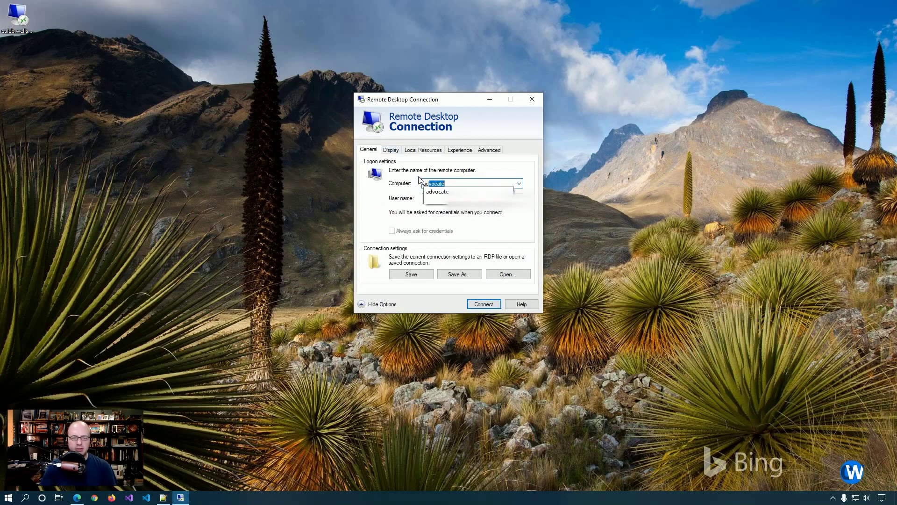
type("ov")
key("BackSpace")
key("BackSpace")
type("vo")
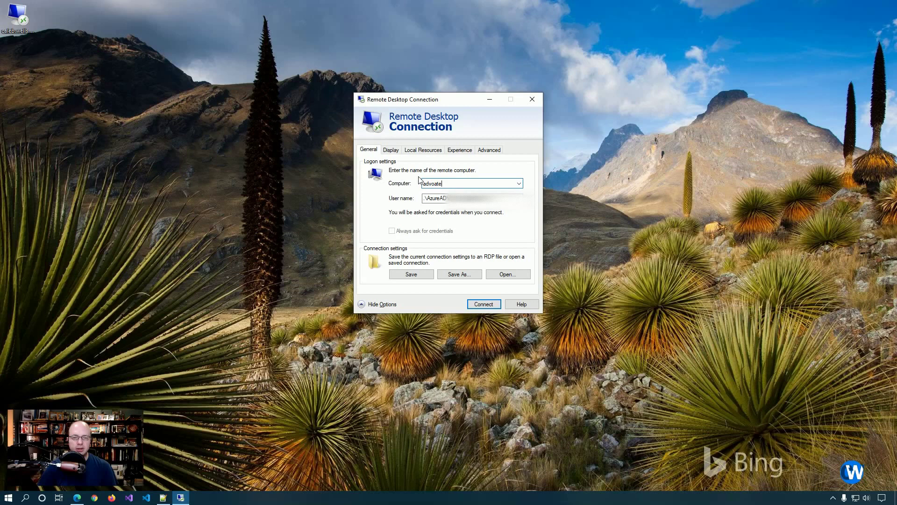
type("cate")
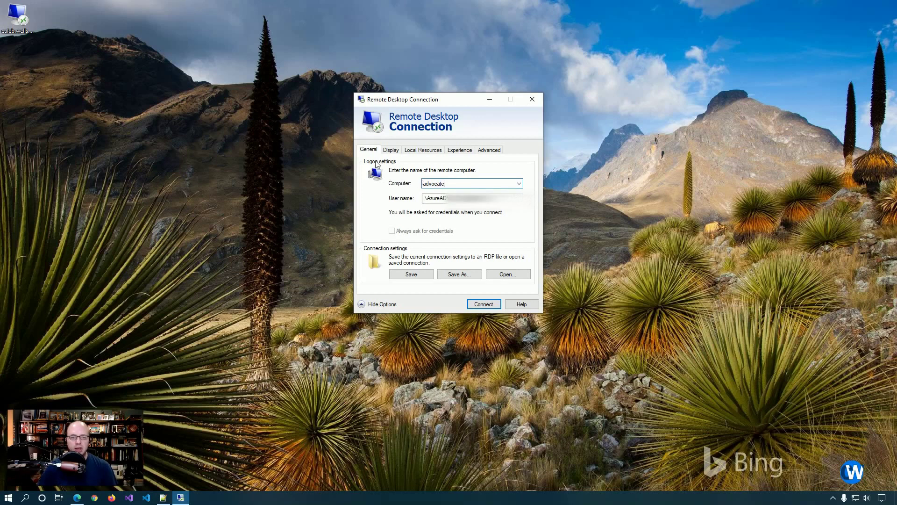
left_click(391, 150)
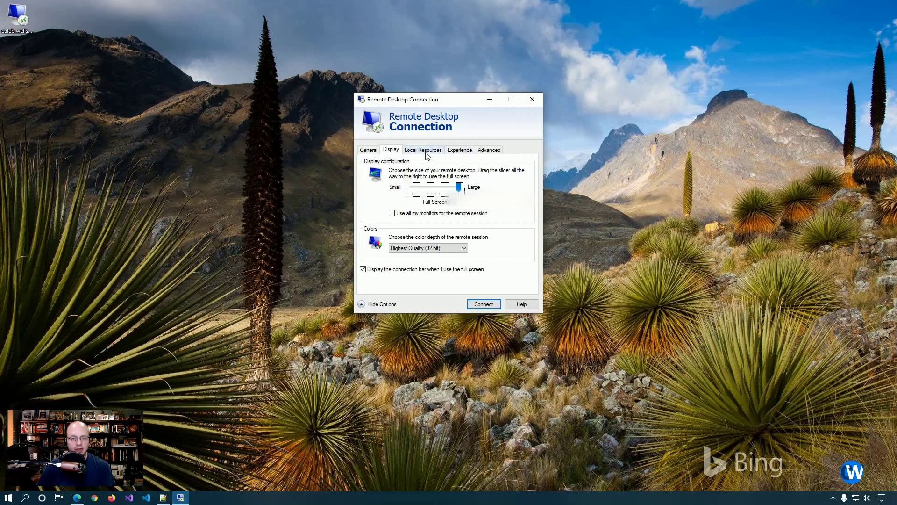
left_click(366, 150)
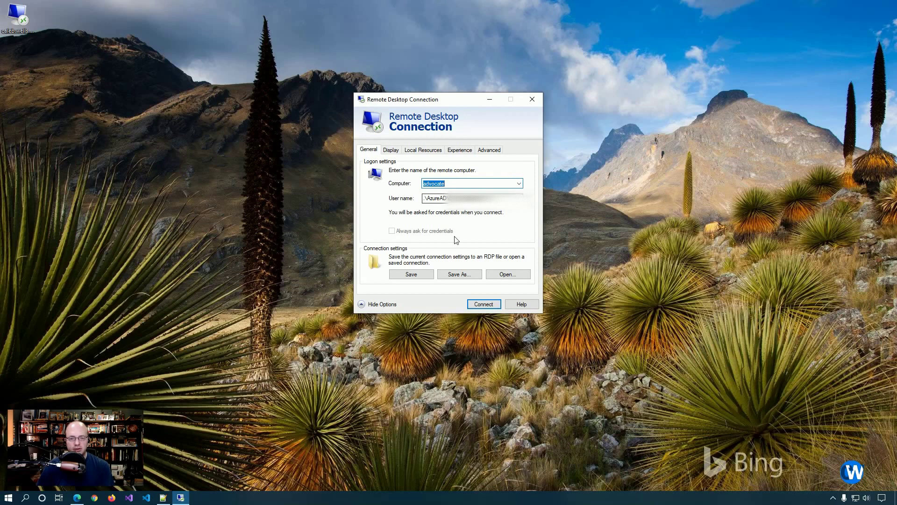
Connect to advocate and sign in as Other user with the AzureAD account password.
left_click(484, 305)
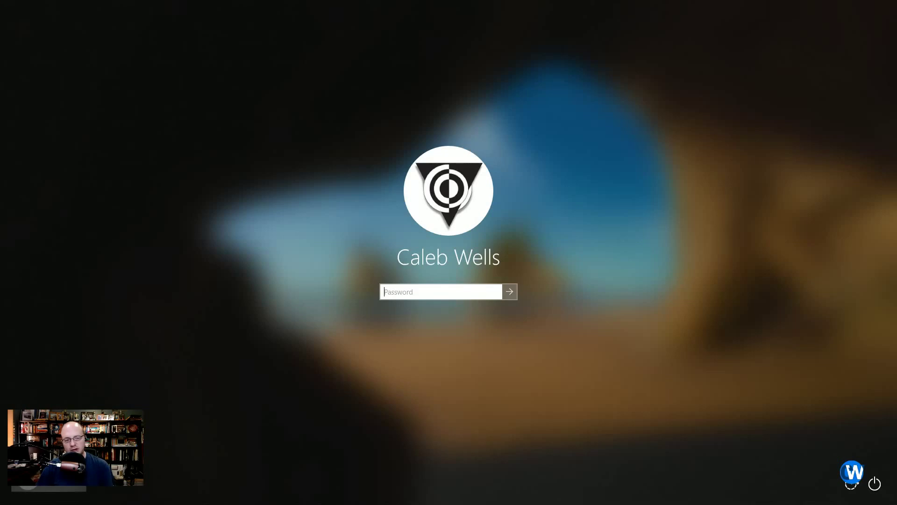
left_click(60, 467)
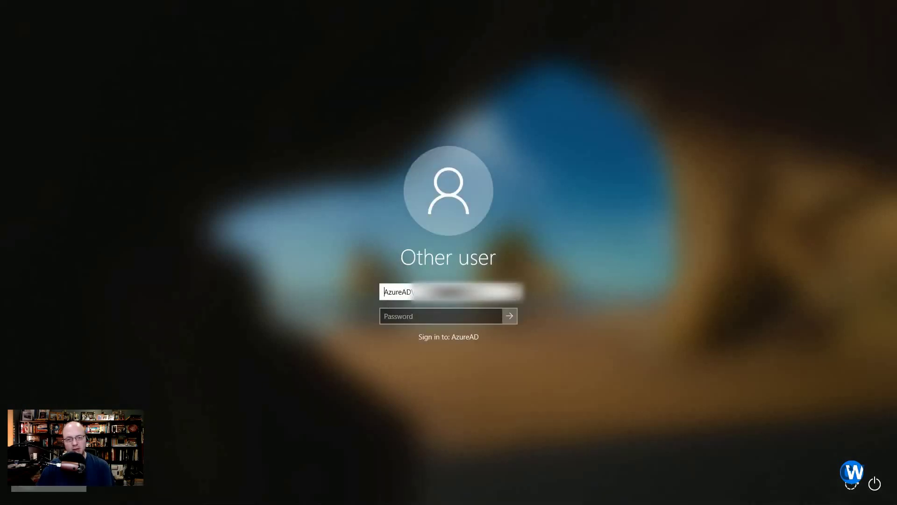
left_click(427, 315)
type("•••")
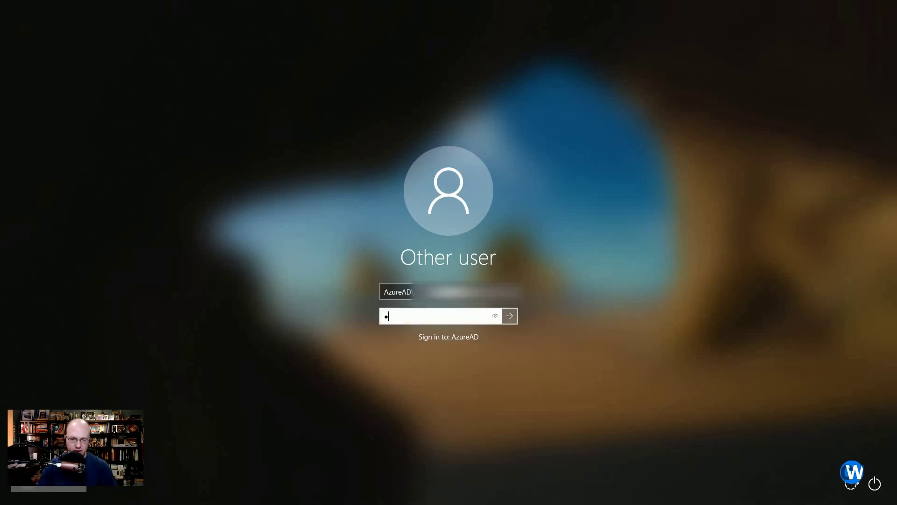
type("•")
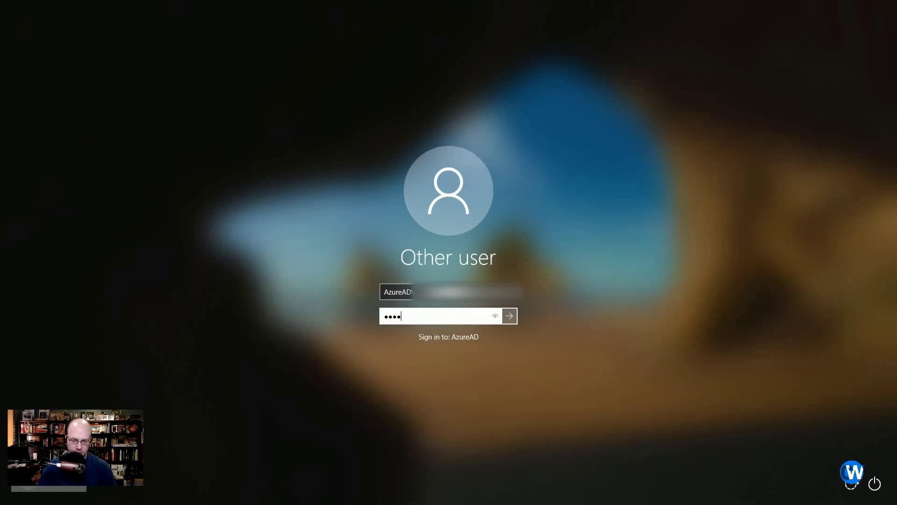
type("••")
key("BackSpace")
key("BackSpace")
key("BackSpace")
key("BackSpace")
key("BackSpace")
key("BackSpace")
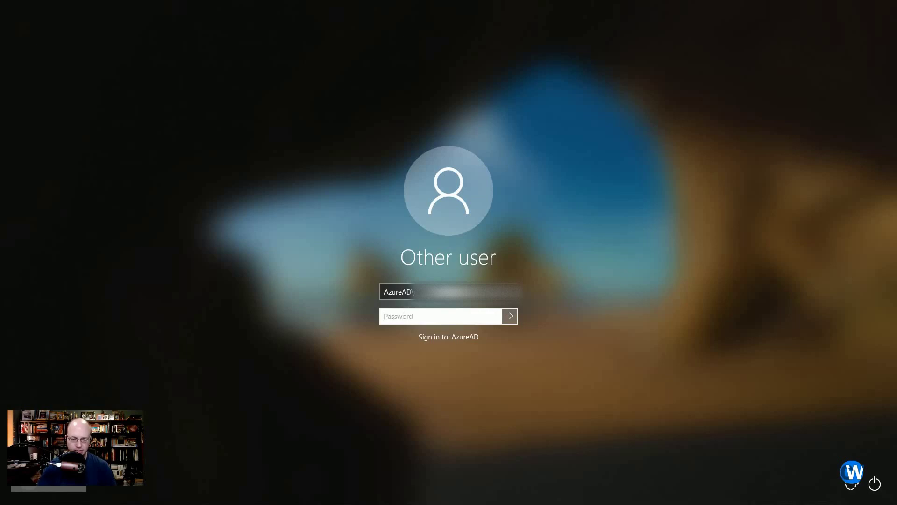
type("••••")
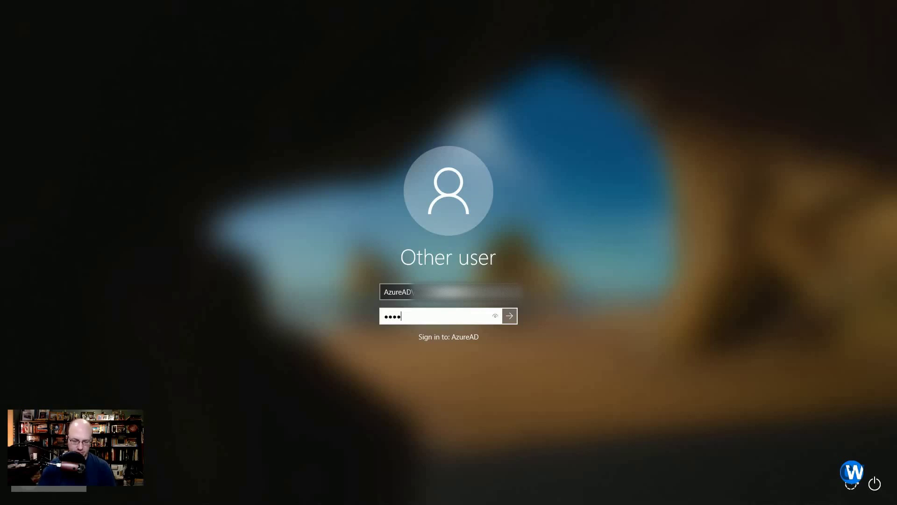
type("••••••")
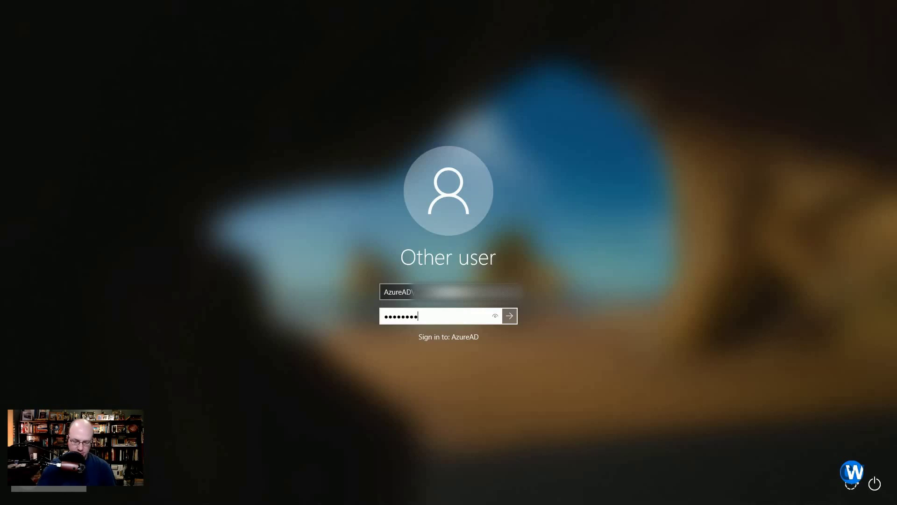
type("••")
key("Return")
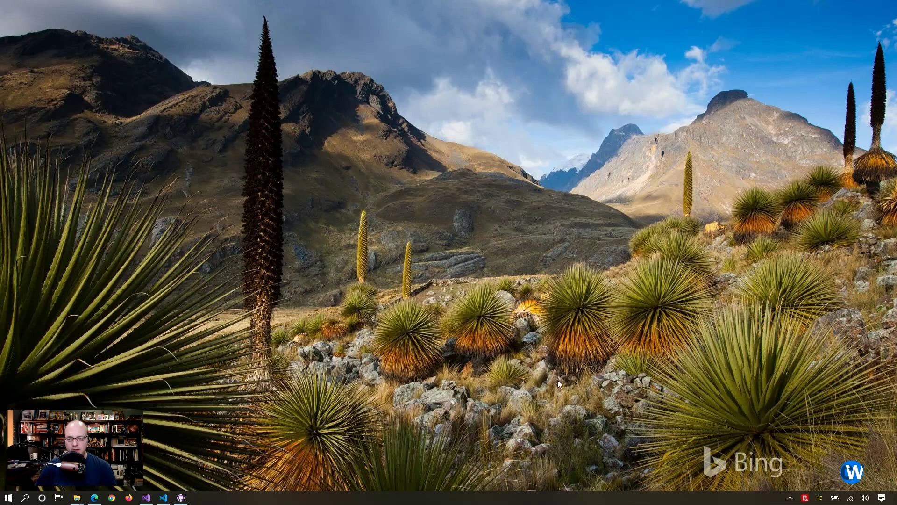
mouse_move(351, 2)
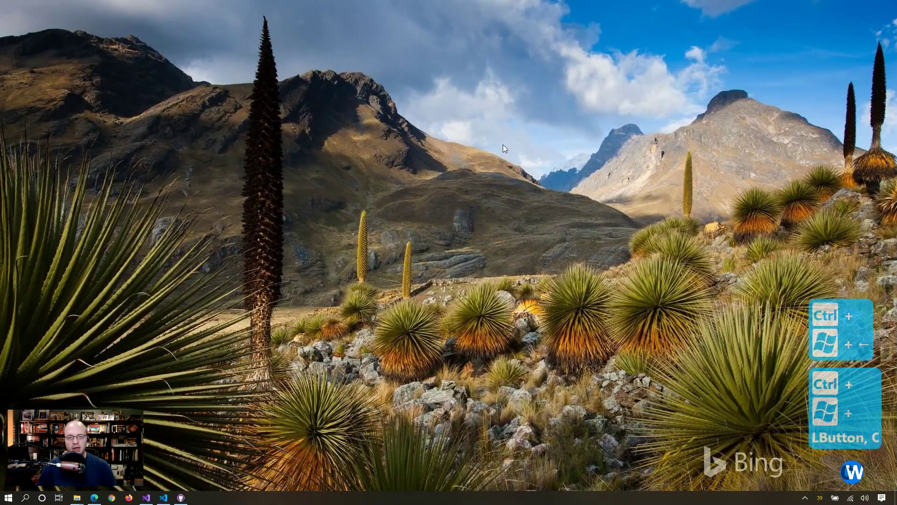
Disconnect the remote session to advocate using the connection bar's close button.
mouse_move(446, 4)
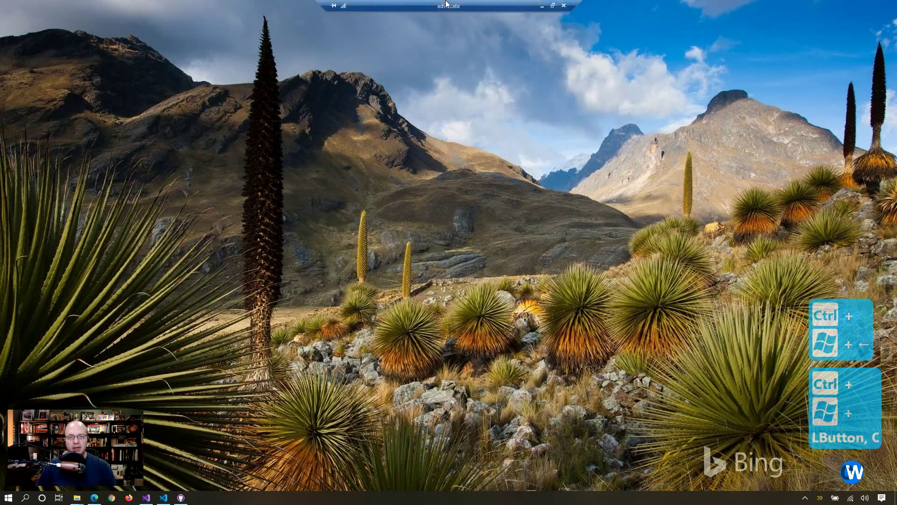
left_click(563, 5)
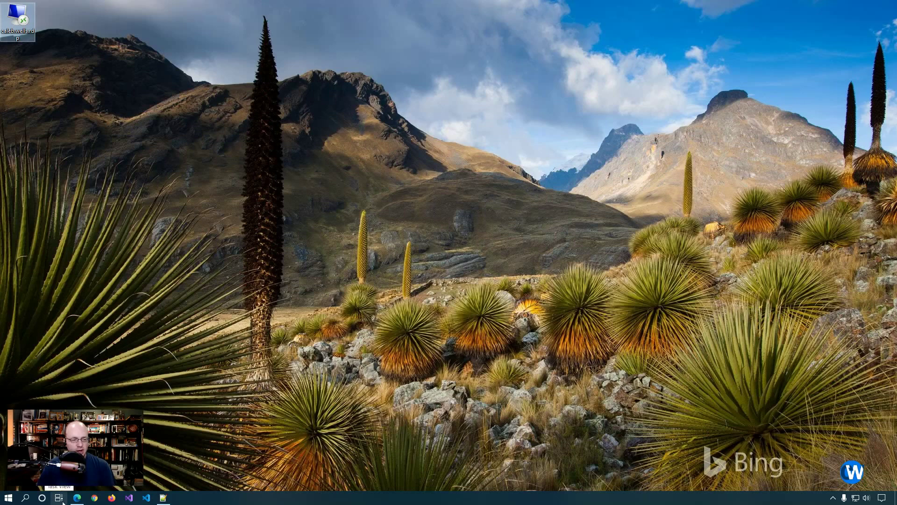
left_click(63, 502)
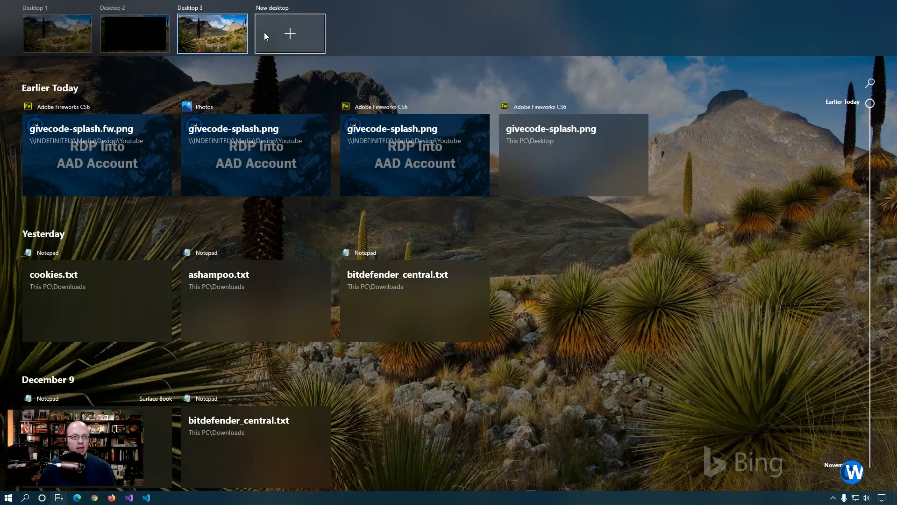
left_click(303, 28)
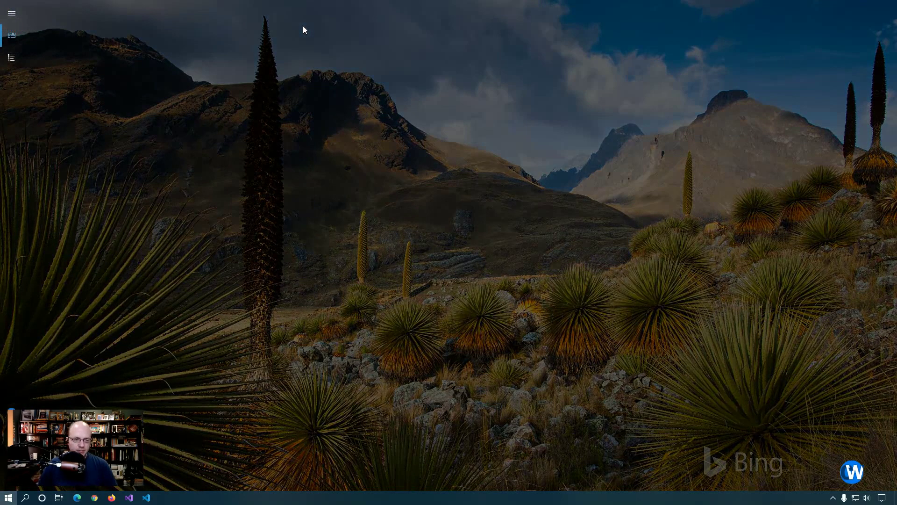
key("ctrl+super+Right")
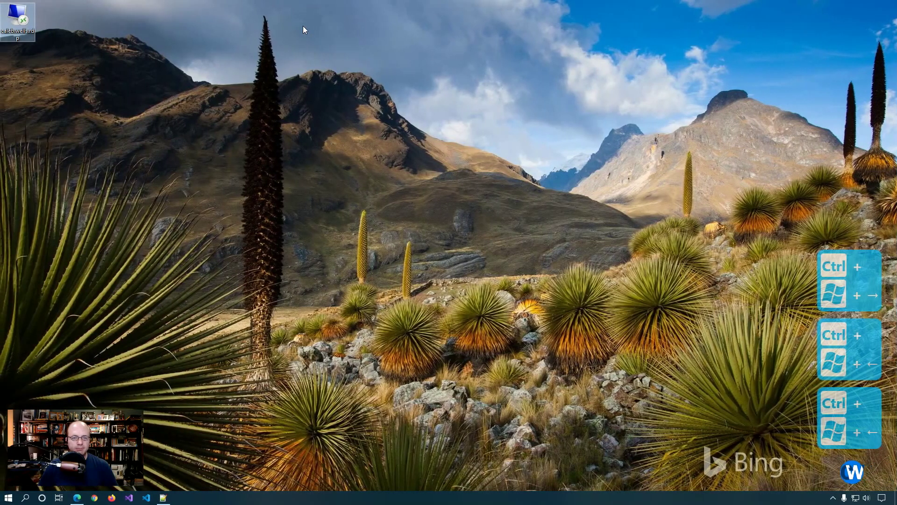
left_click(292, 126)
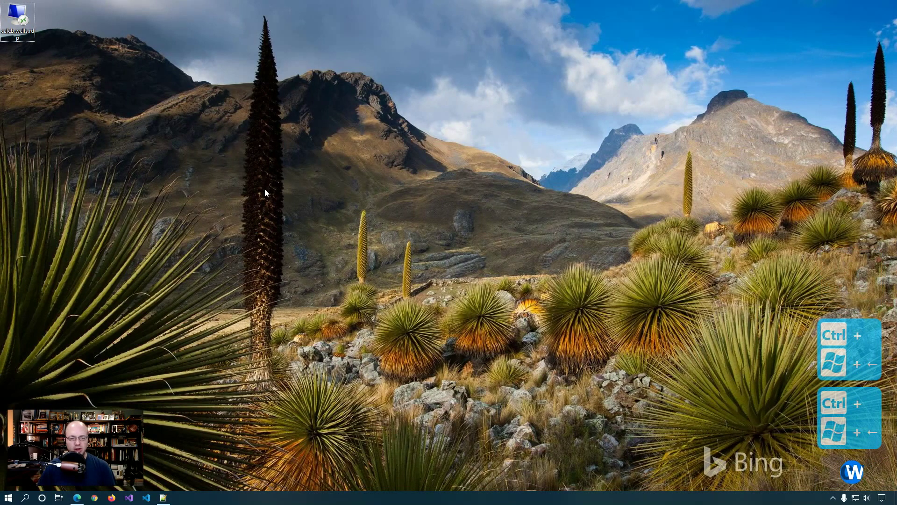